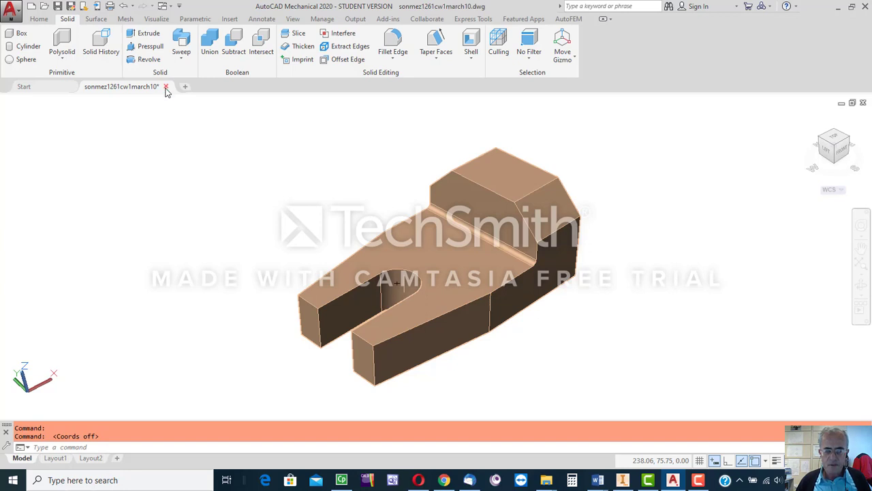
Step: Save and close the slotted block drawing in AutoCAD Mechanical, then switch to Inventor
left_click(166, 87)
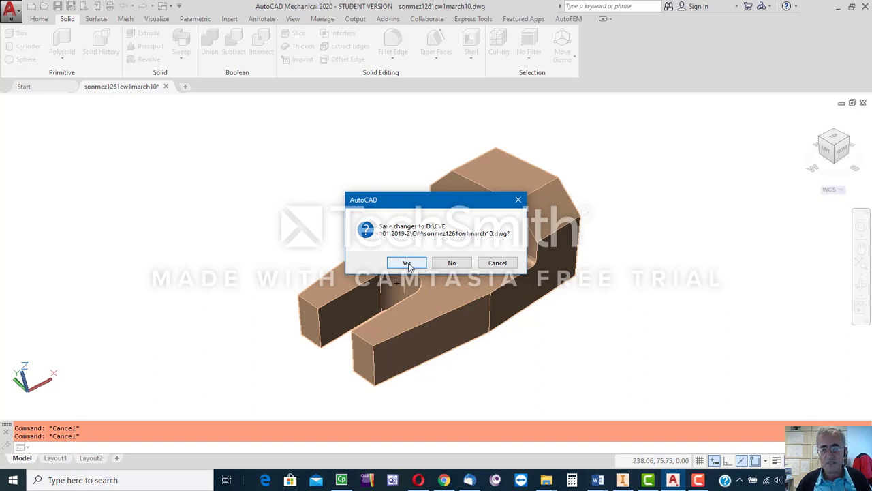
left_click(407, 263)
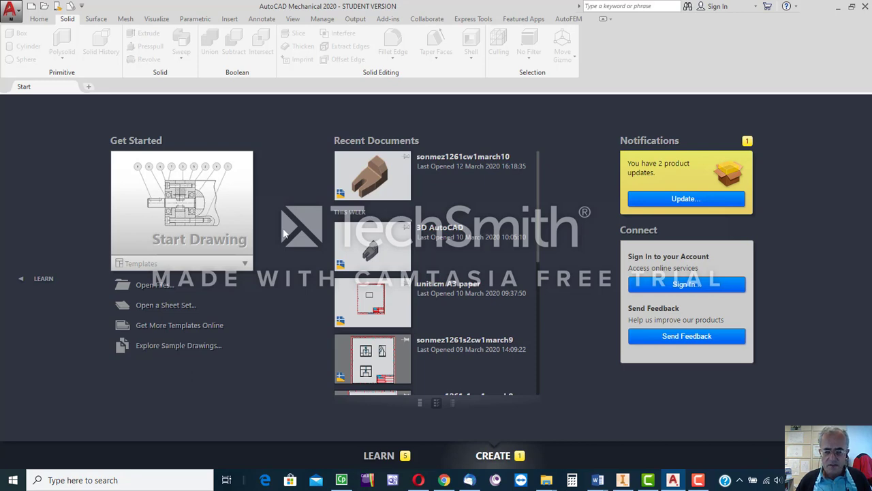
left_click(623, 481)
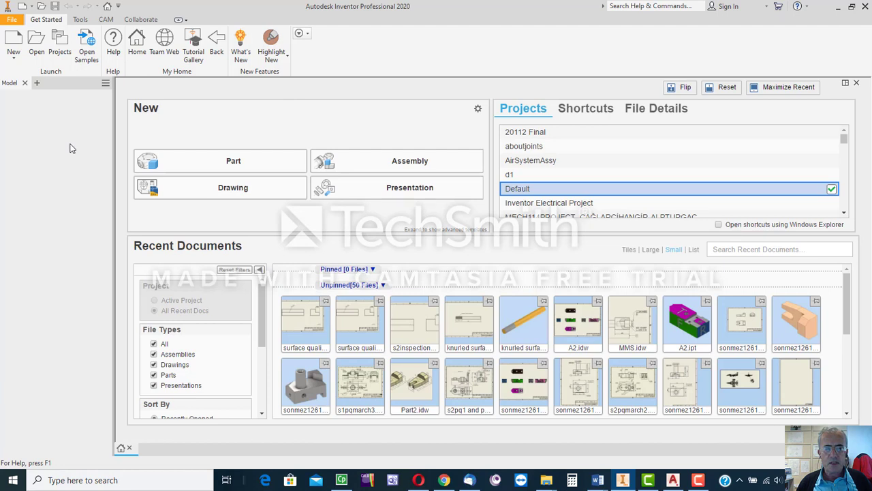
Step: Launch Import CAD Files from the File menu's Open submenu
left_click(12, 20)
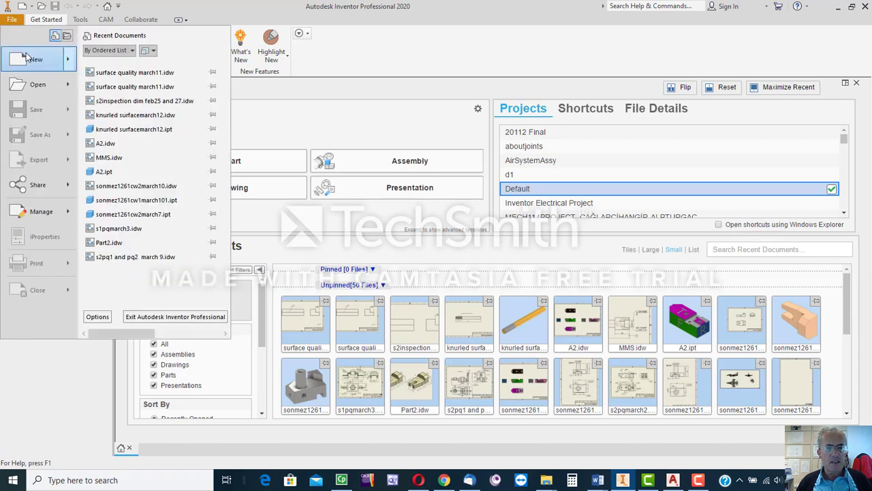
mouse_move(32, 88)
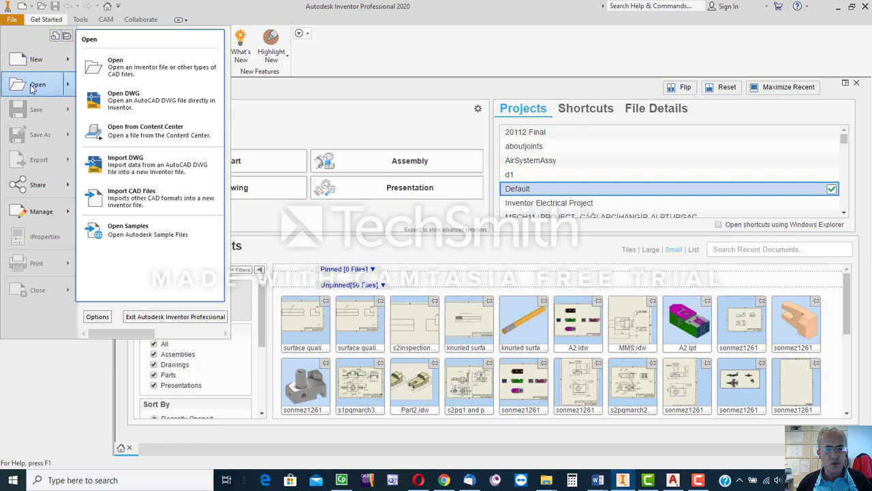
left_click(134, 196)
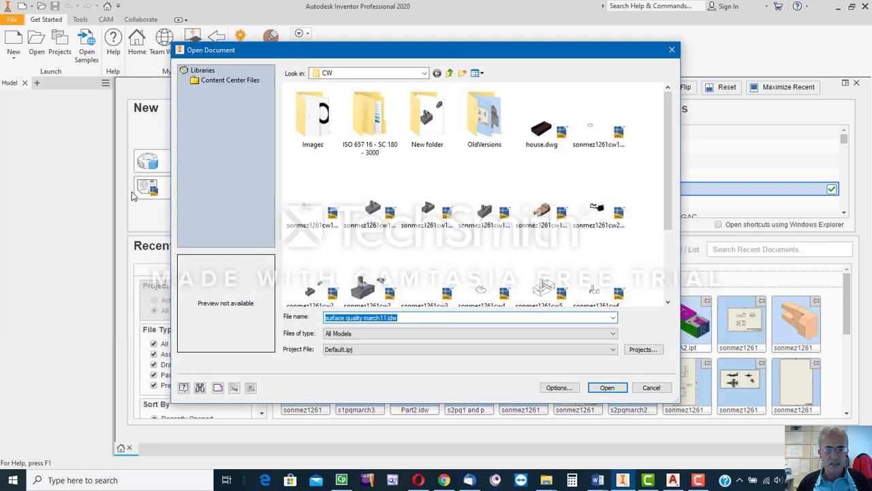
Step: Select sonmez1261cw1march10.dwg in the Open Document dialog and open it for import
left_click_drag(485, 58, 440, 53)
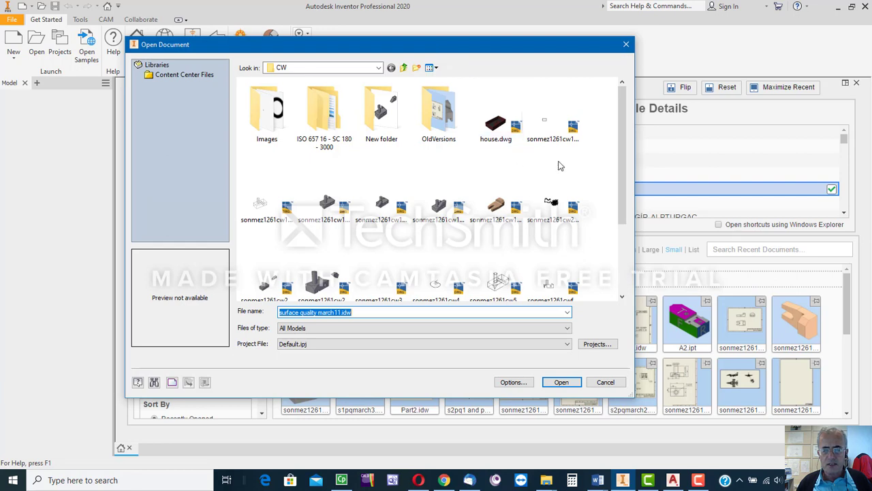
mouse_move(498, 213)
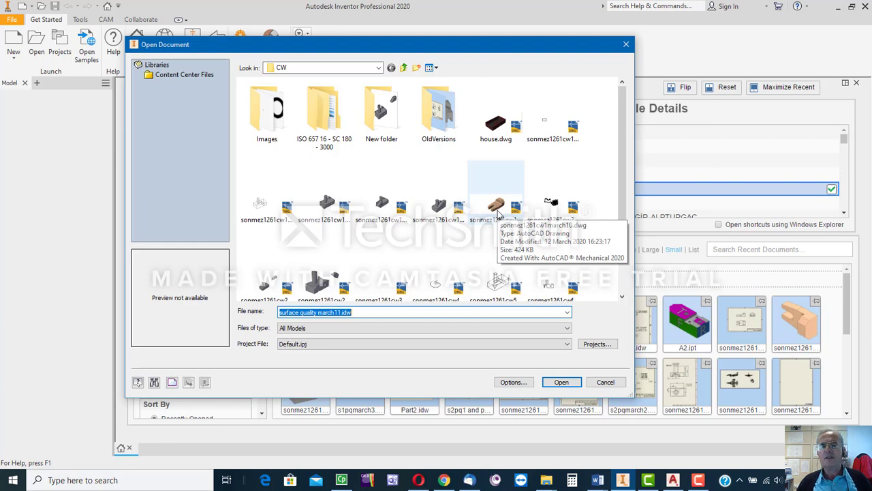
left_click(496, 208)
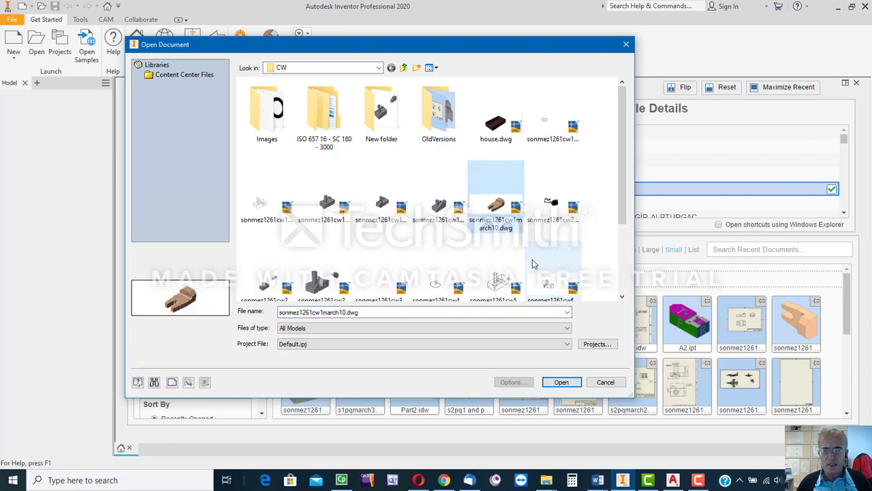
left_click(560, 383)
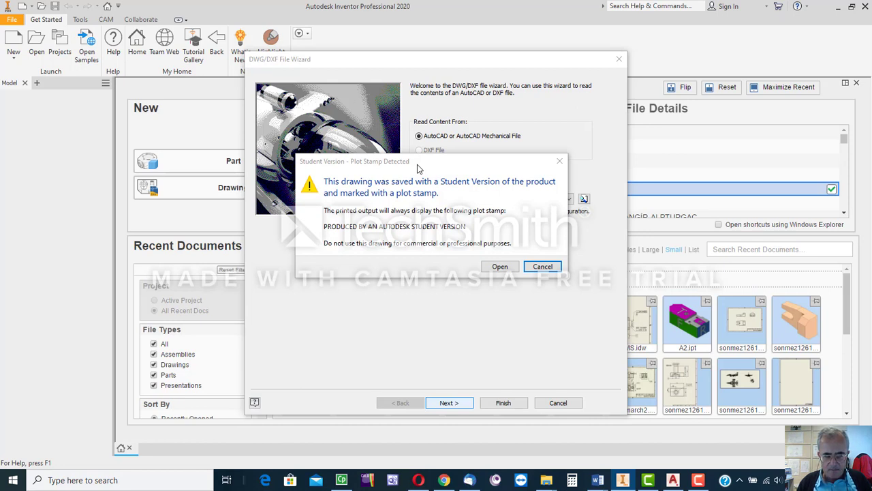
Step: Bring up the window list with Alt+Tab to find the Student Version plot stamp warning
key("alt+Tab")
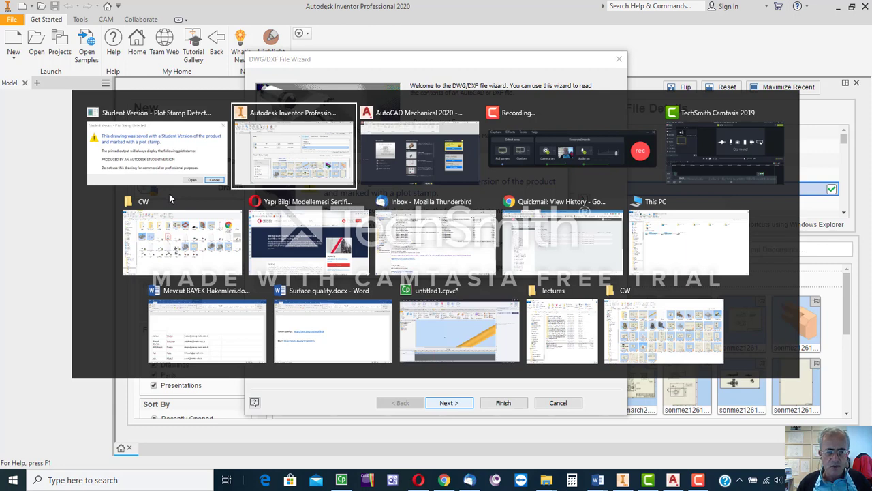
Step: Bring the Student Version plot stamp warning forward and accept it with Open
key("alt+shift+Tab")
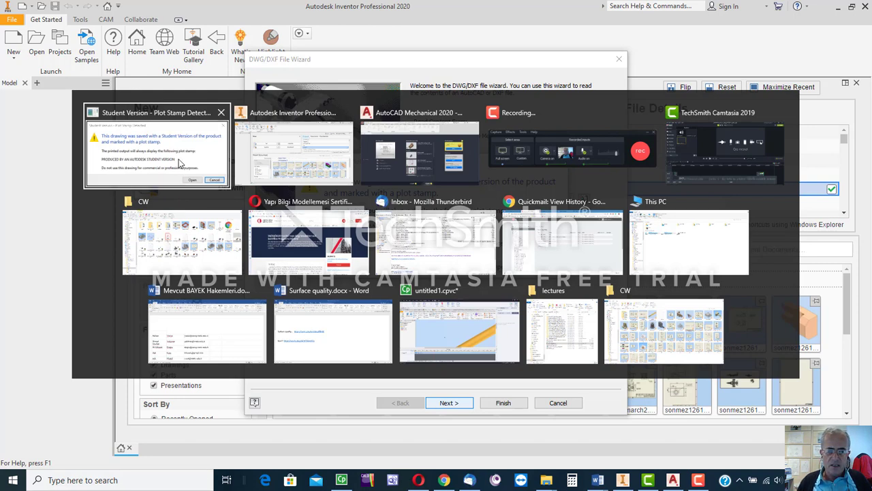
left_click(181, 169)
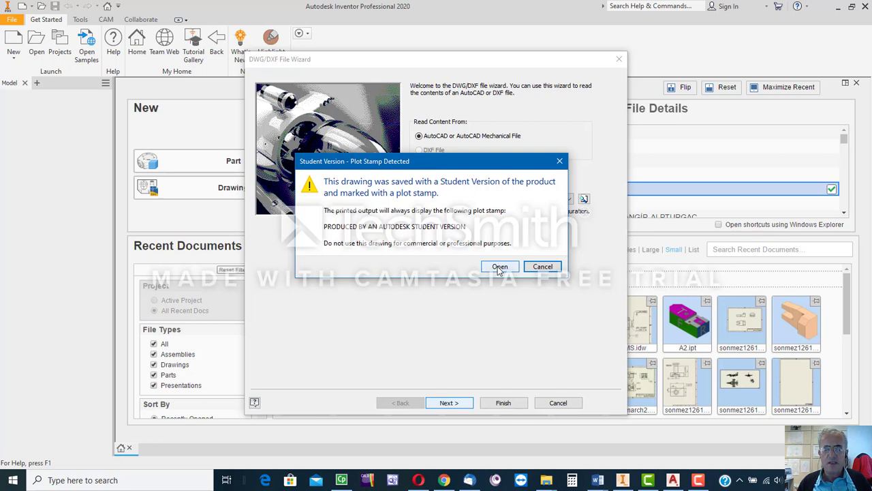
left_click(499, 267)
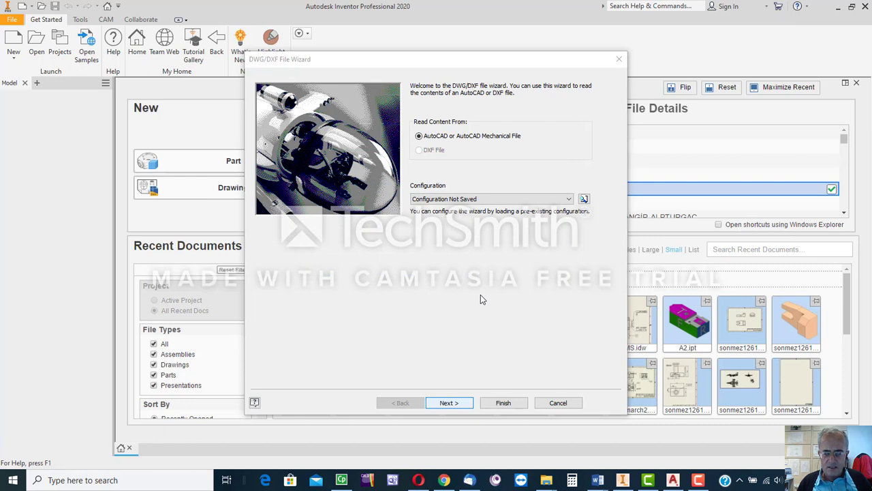
Step: Advance the wizard to Layers and Objects Import Options, with all six layers included
key("Return")
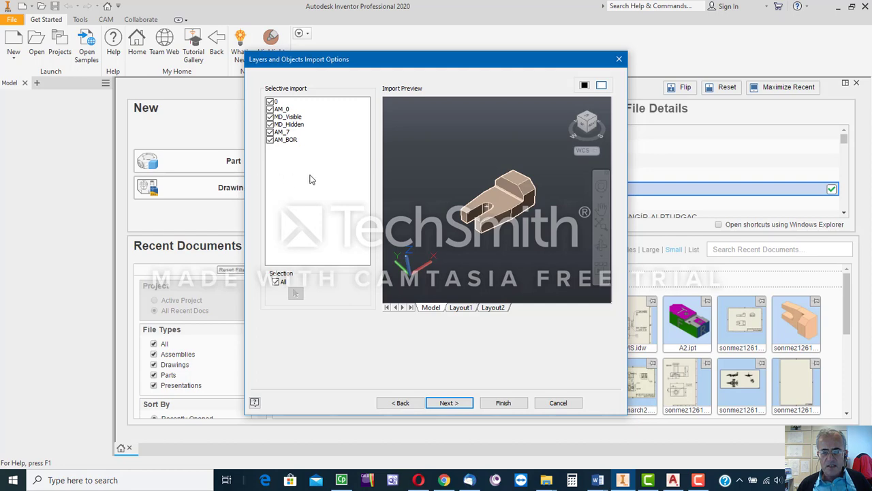
Step: Zoom around the slotted block preview, then advance to Import Destination Options
scroll(506, 237, "up", 6)
scroll(504, 237, "down", 6)
scroll(504, 237, "up", 4)
scroll(504, 237, "down", 4)
scroll(504, 237, "up", 4)
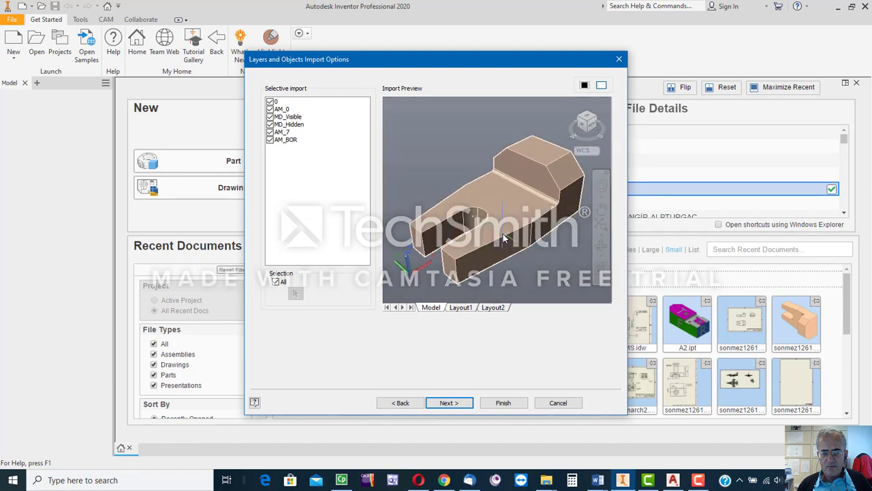
scroll(503, 234, "up", 2)
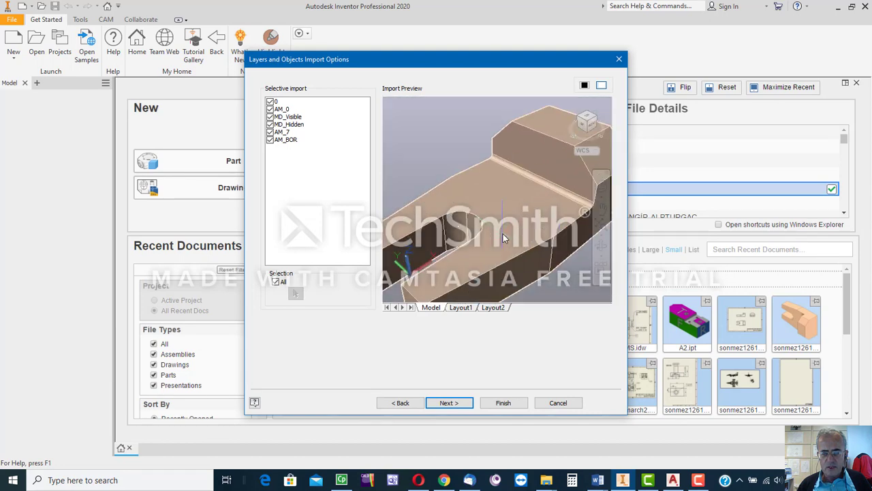
scroll(503, 234, "down", 4)
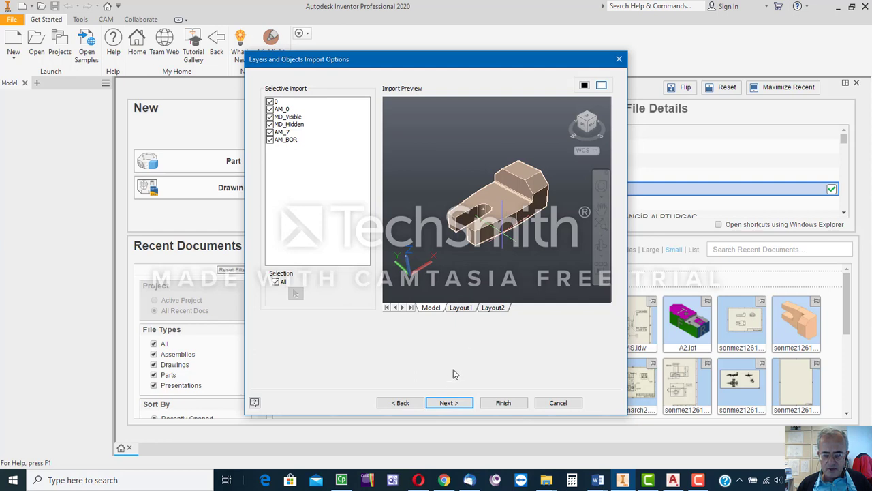
left_click(447, 403)
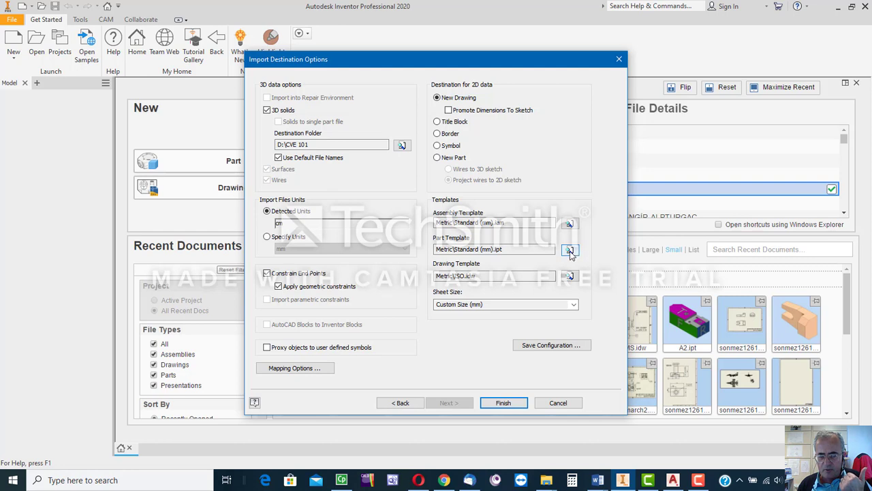
Step: Set the import's part template to Metric\Standard (mm).ipt
left_click(569, 251)
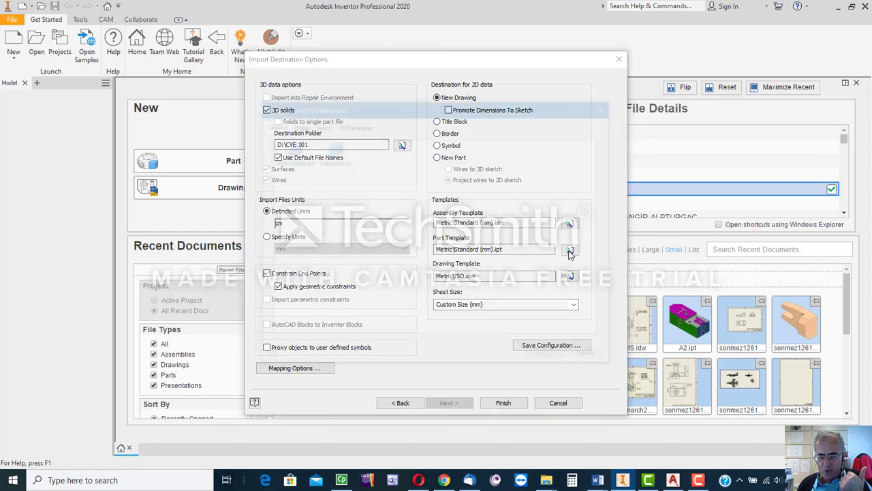
mouse_move(398, 108)
left_mouse_down()
mouse_move(410, 124)
mouse_move(417, 111)
mouse_move(410, 113)
left_mouse_up()
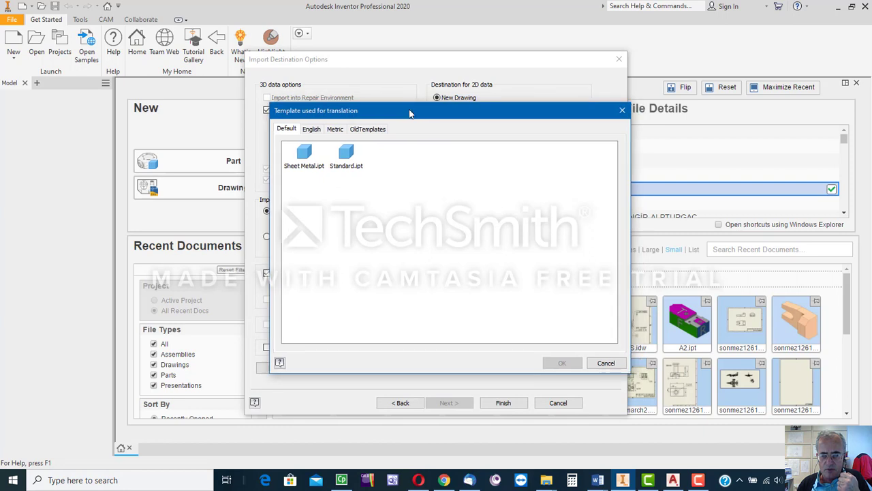
left_click(335, 133)
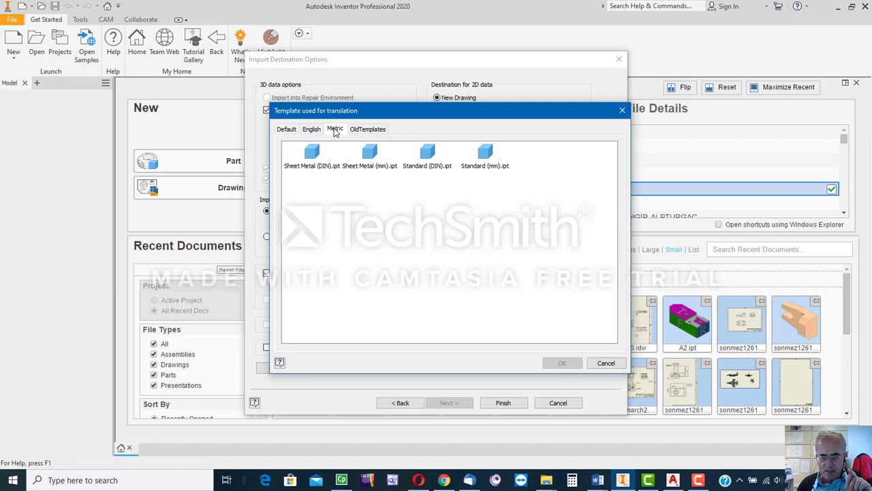
left_click(486, 155)
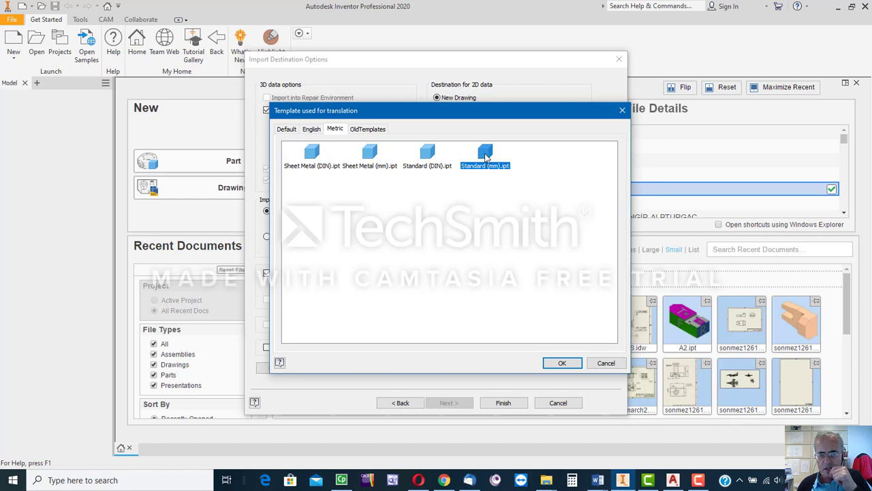
left_click(564, 363)
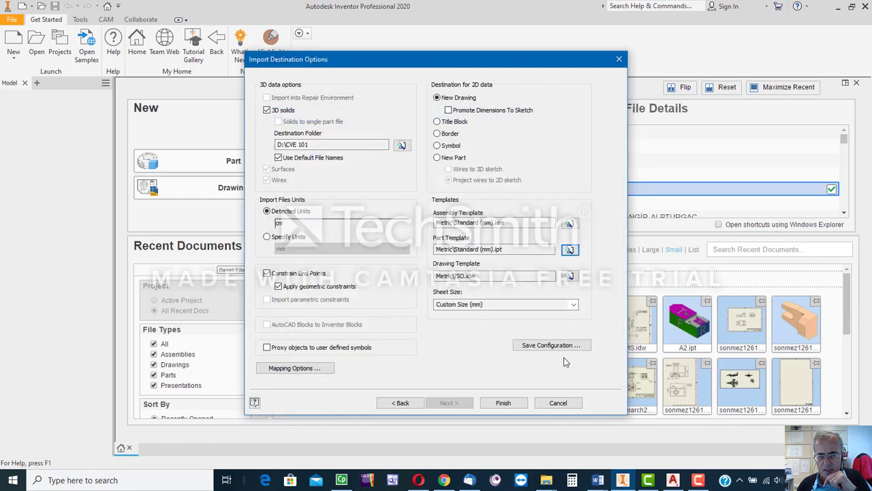
Step: Set the import's drawing template to Metric\ISO.idw
left_click(571, 276)
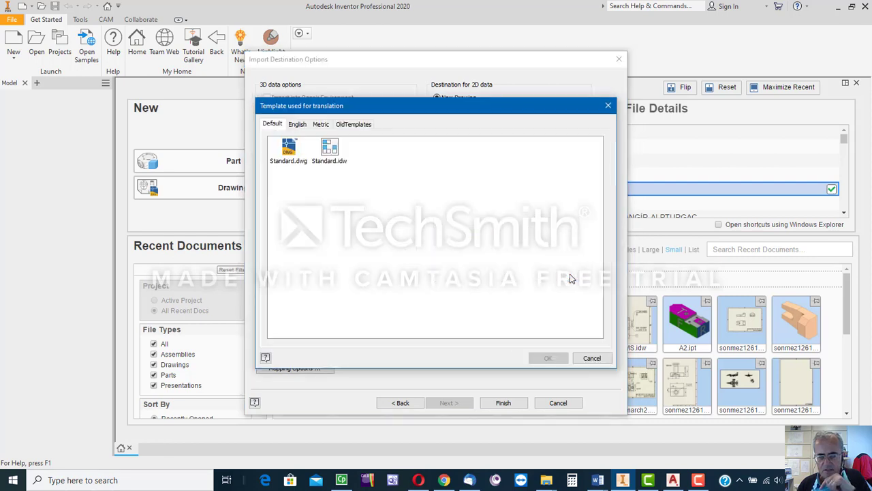
left_click_drag(527, 105, 385, 99)
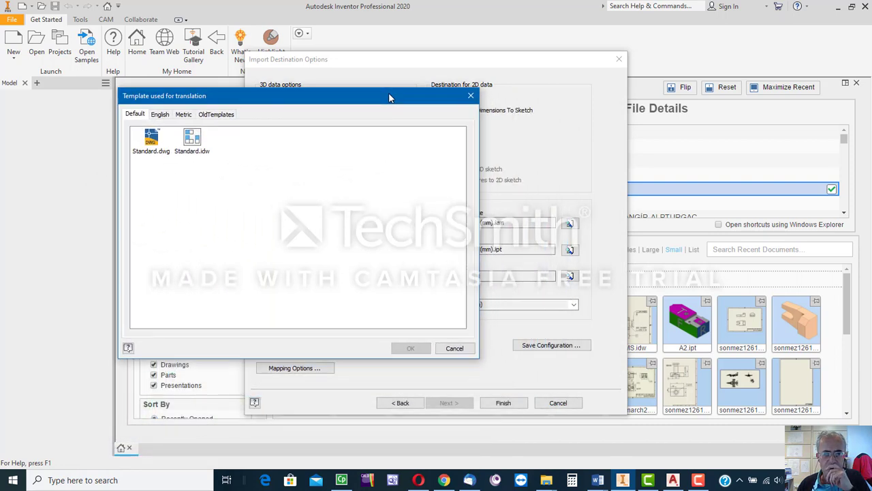
left_click(184, 117)
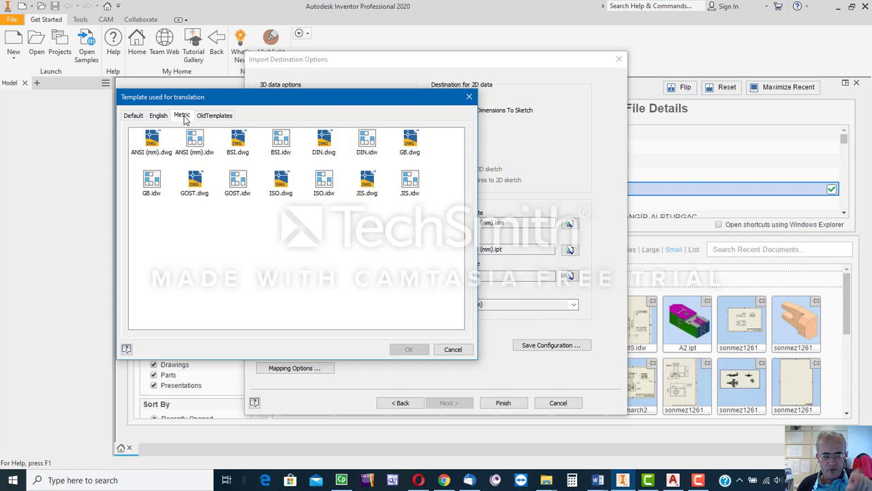
left_click(325, 184)
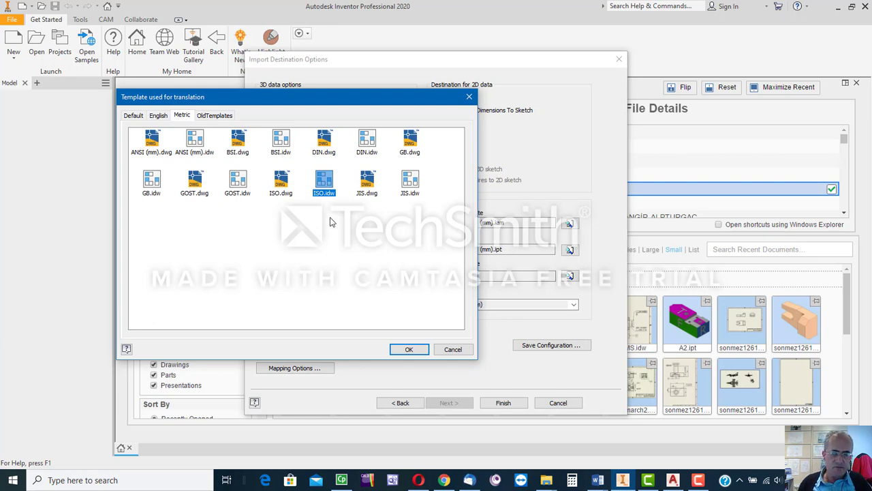
left_click(408, 349)
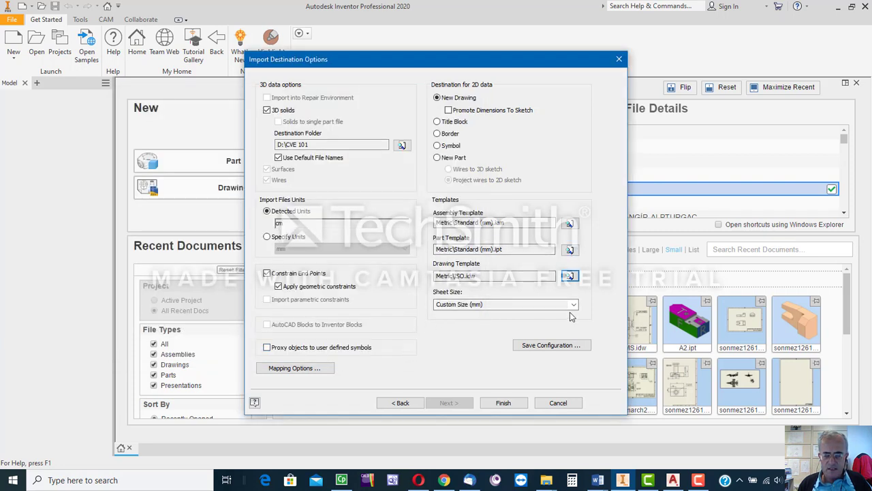
Step: Finish the import, producing Drawing2 with an ImportDraftView and the sonmez1261cw1 part
left_click(498, 407)
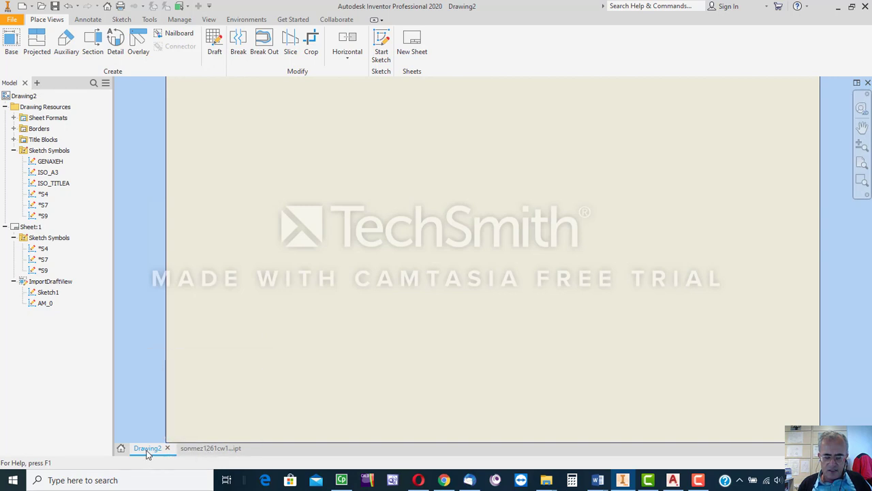
mouse_move(147, 454)
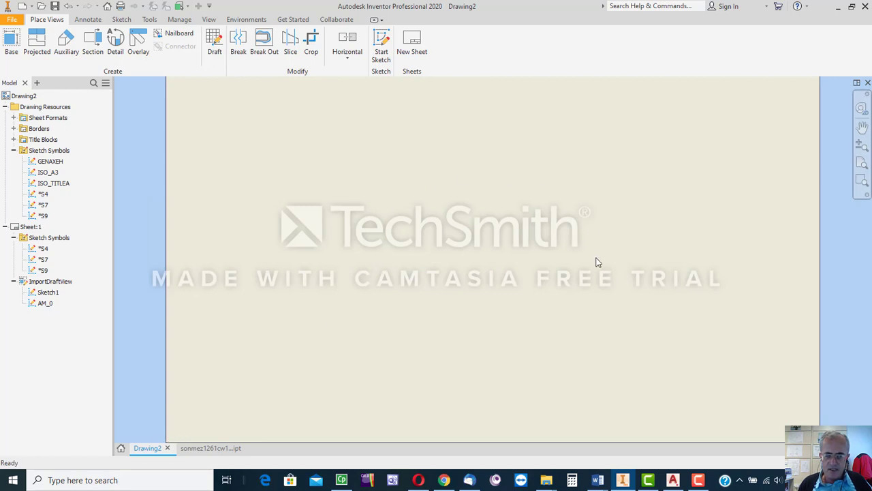
Step: Close the empty Drawing2 without saving it
left_click(168, 449)
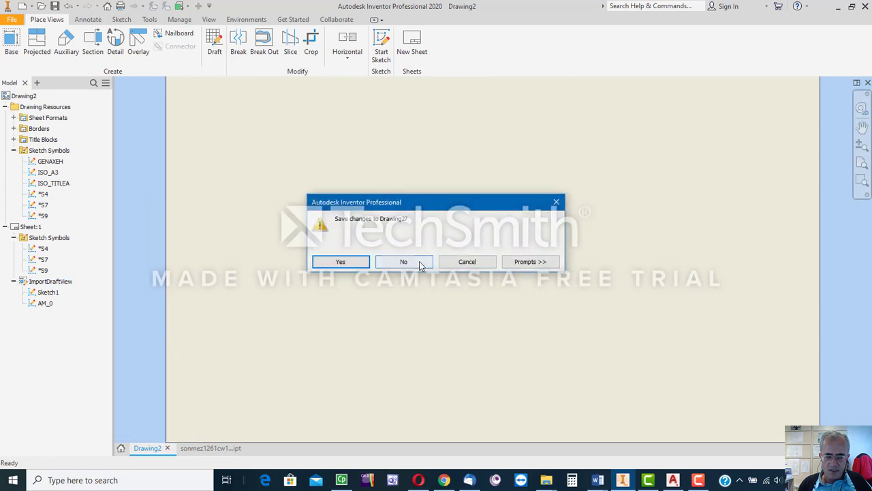
left_click(404, 262)
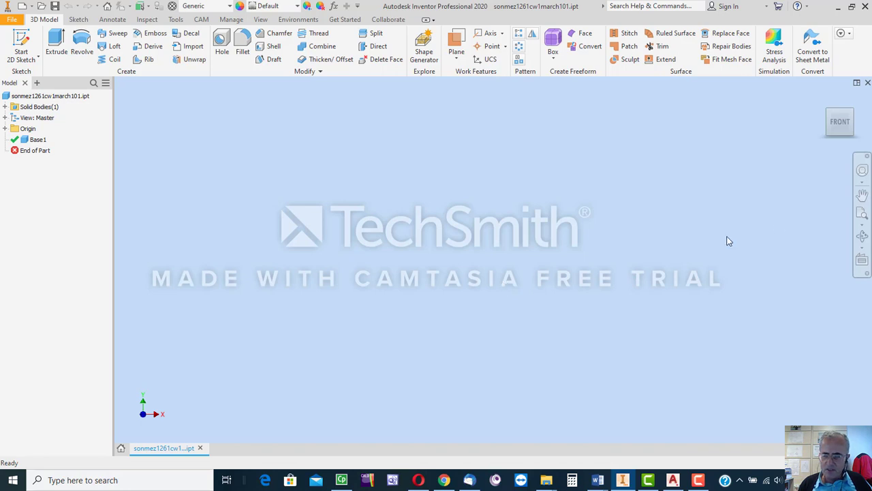
Step: Fit the part to the window, return to the home view, and orbit to inspect the round-ended slot
left_click(862, 214)
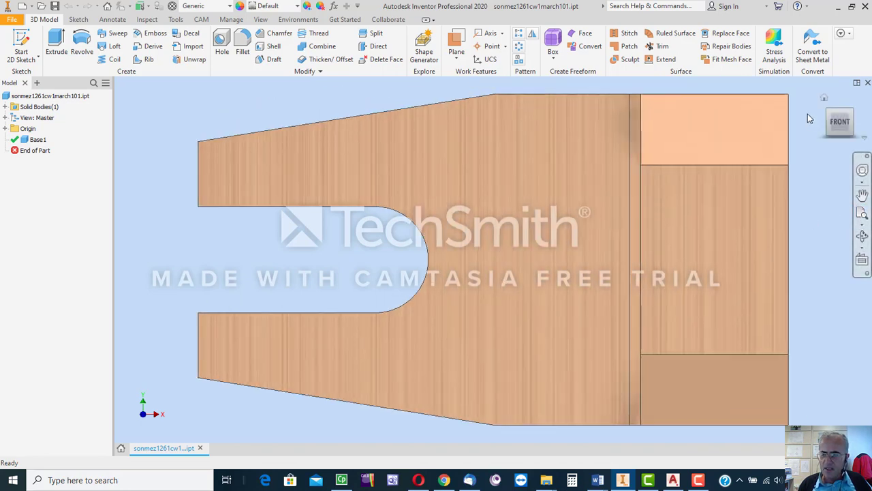
left_click(826, 98)
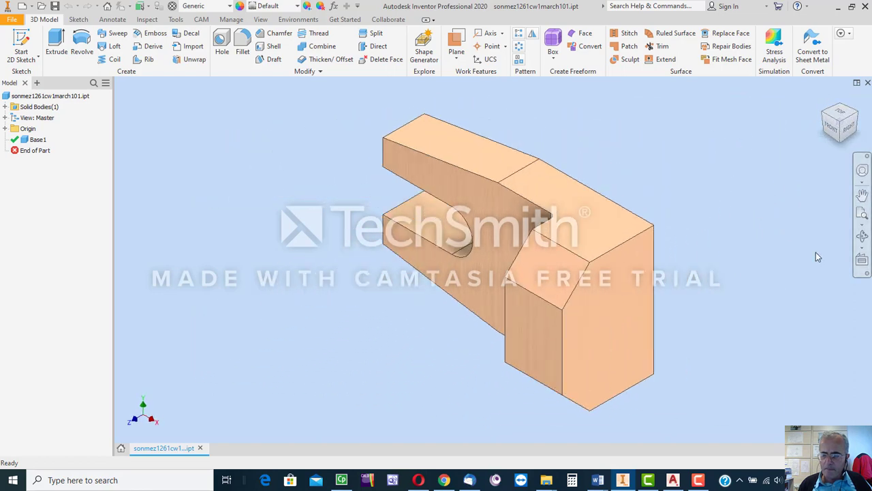
left_click(863, 236)
left_click_drag(485, 293, 593, 169)
left_click_drag(514, 250, 480, 263)
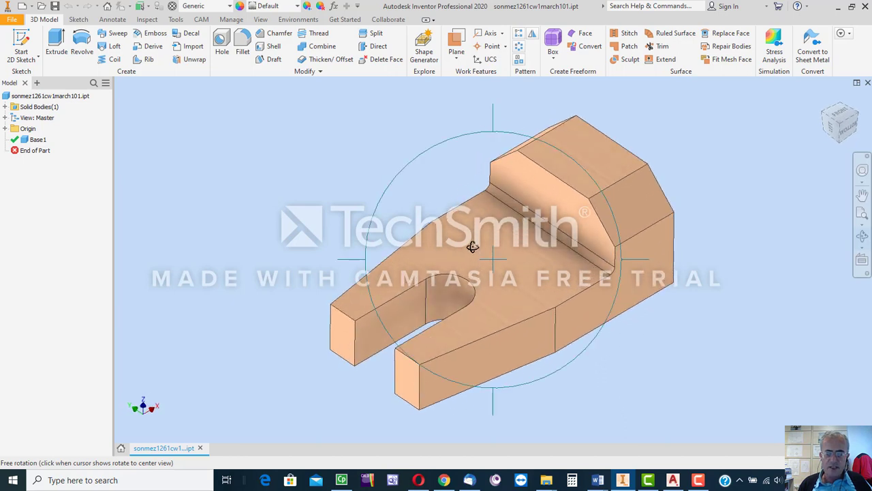
key("Escape")
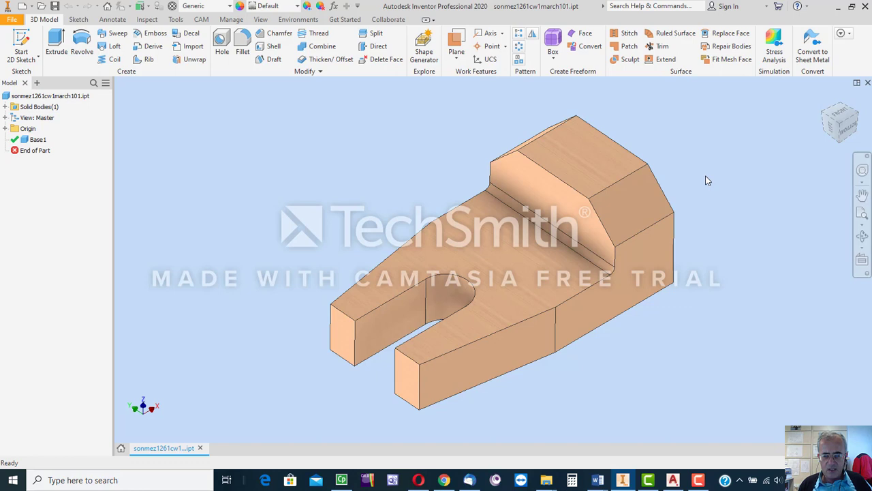
left_click(8, 19)
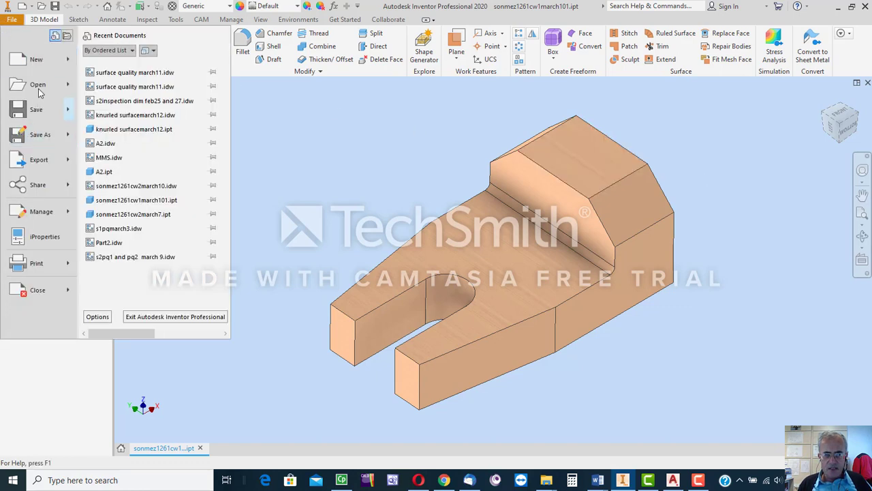
mouse_move(41, 85)
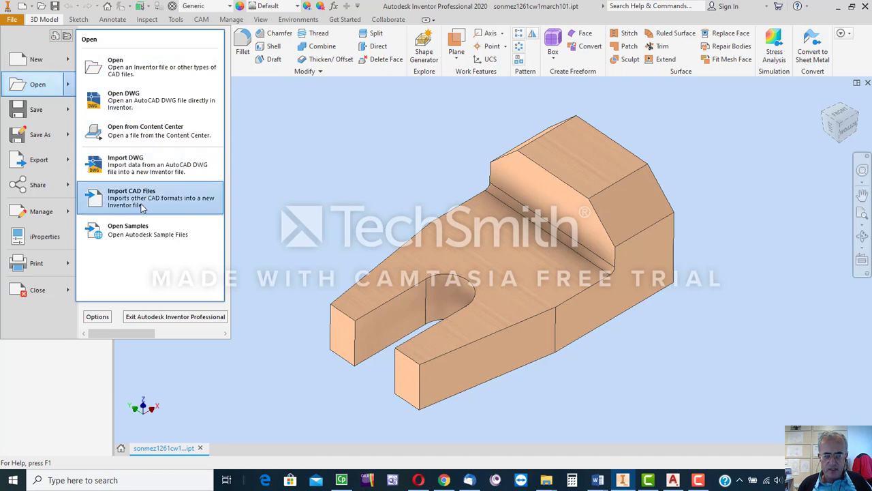
left_click(262, 190)
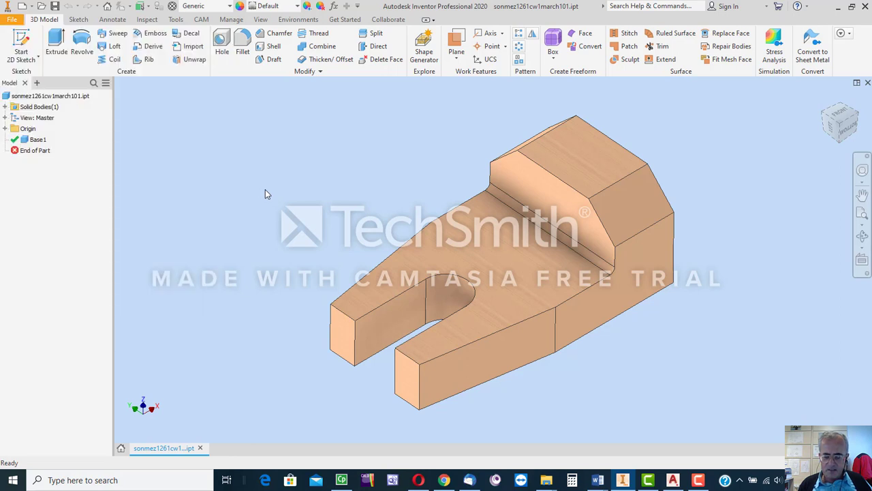